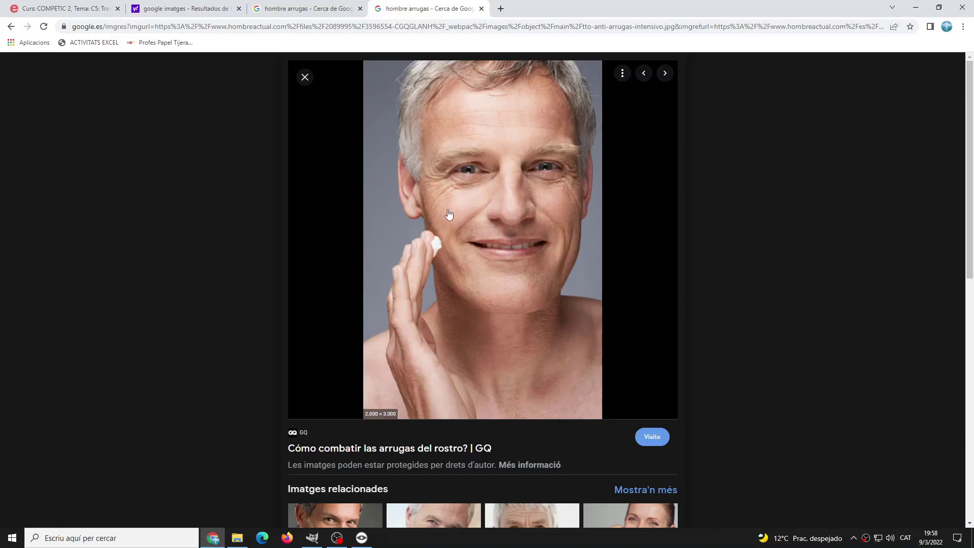
right_click(476, 201)
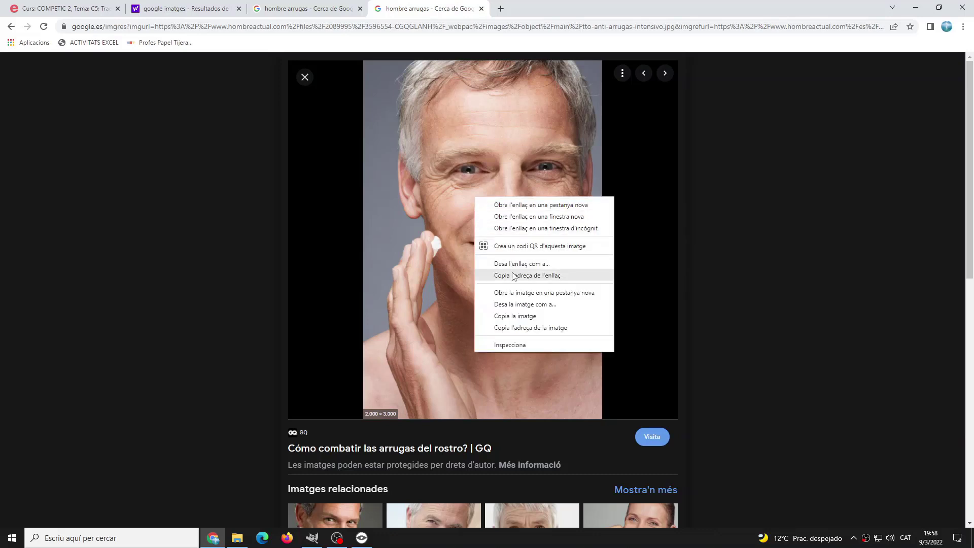
left_click(521, 304)
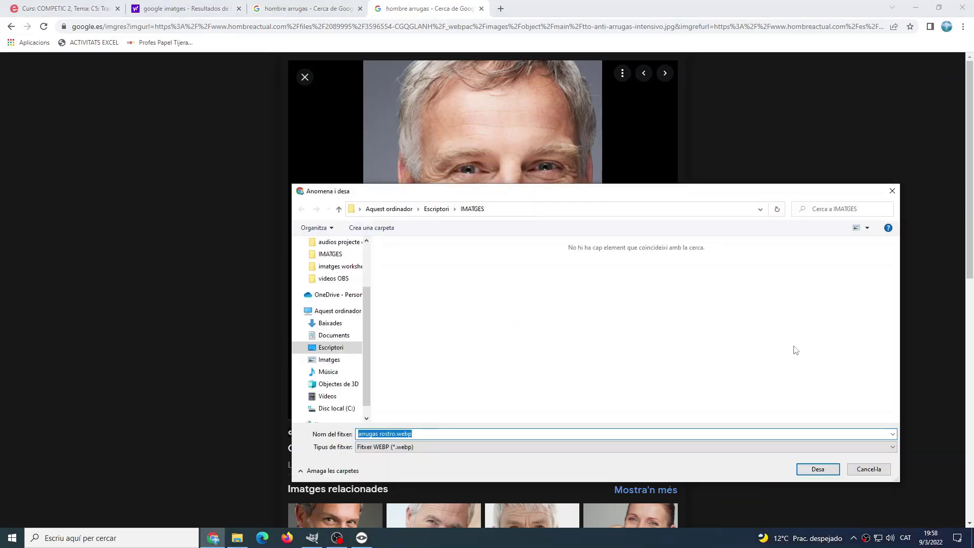
left_click(865, 468)
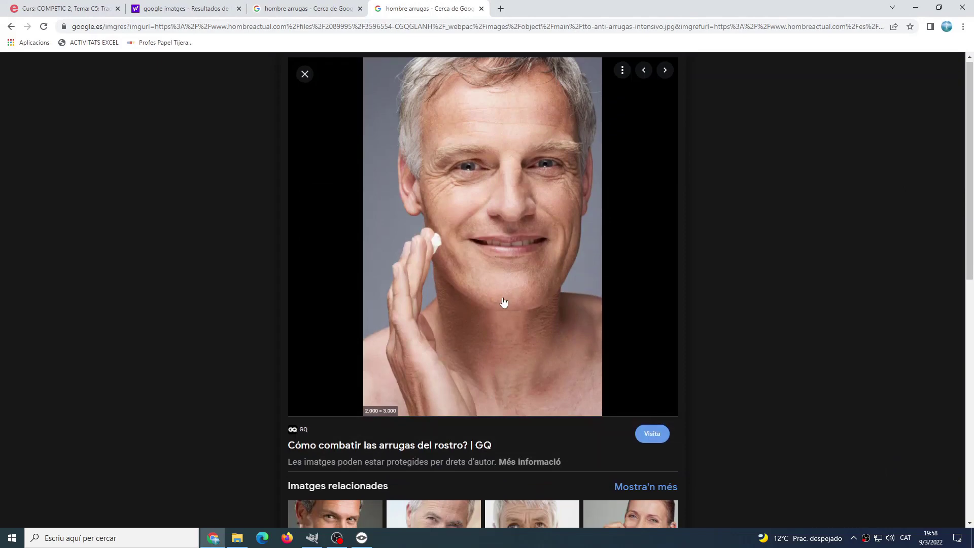
scroll(503, 302, "down", 4)
left_click(464, 243)
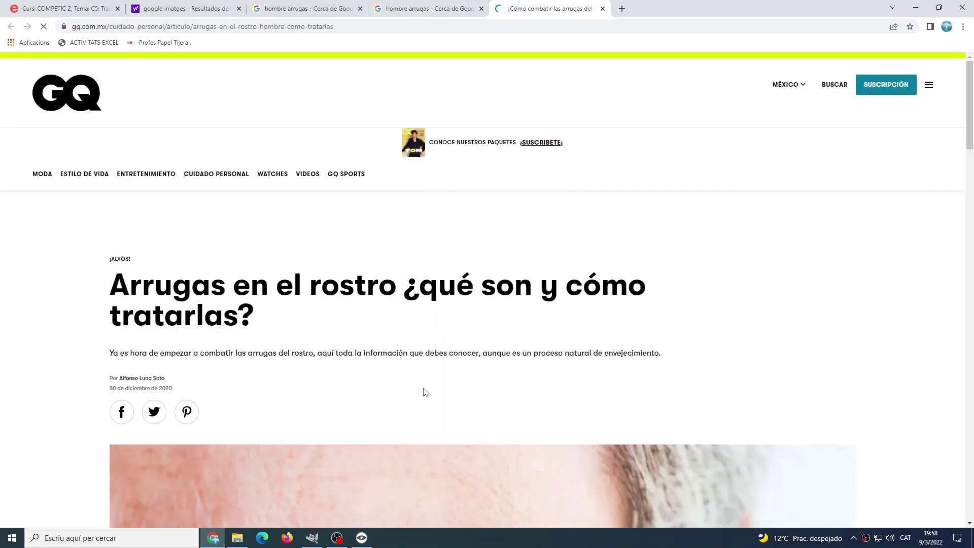
scroll(426, 385, "down", 5)
scroll(435, 380, "down", 3)
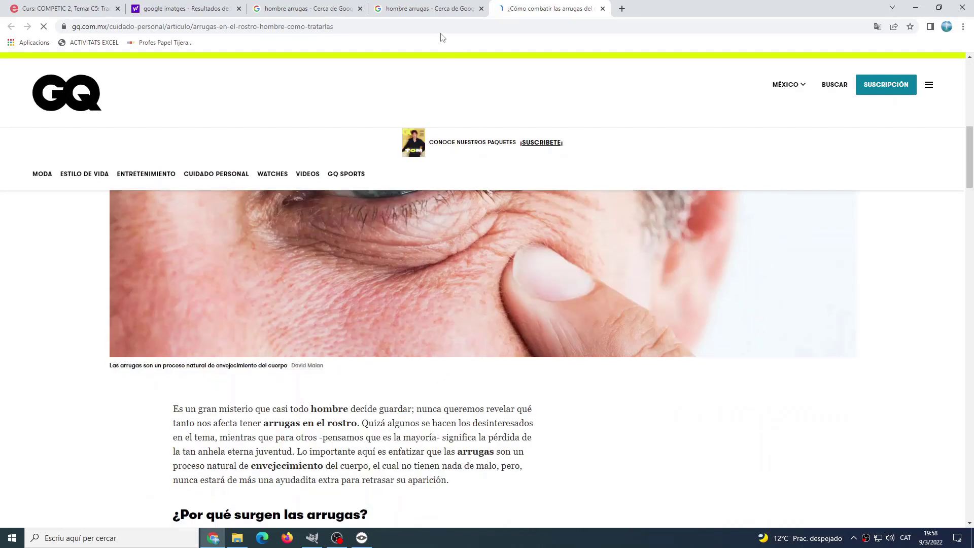
left_click(431, 9)
right_click(441, 195)
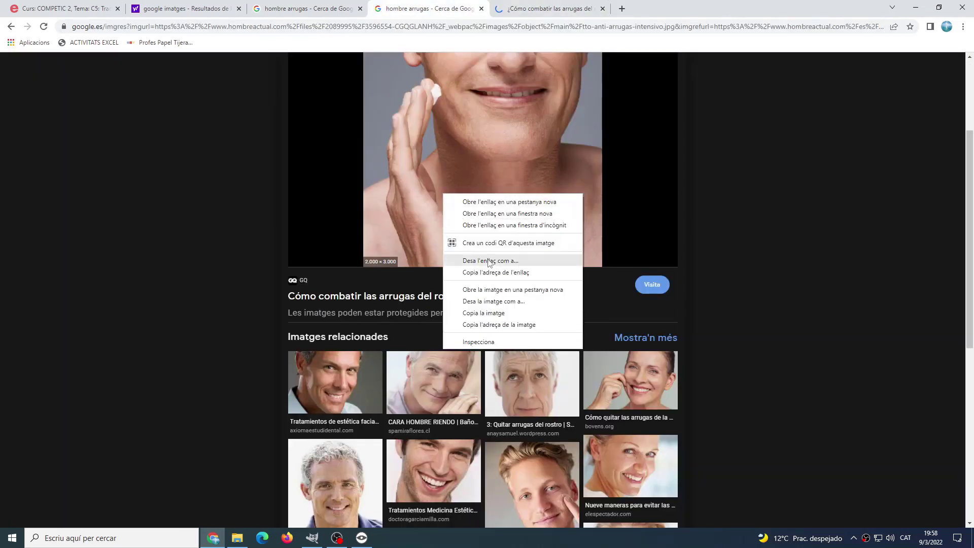
left_click(482, 301)
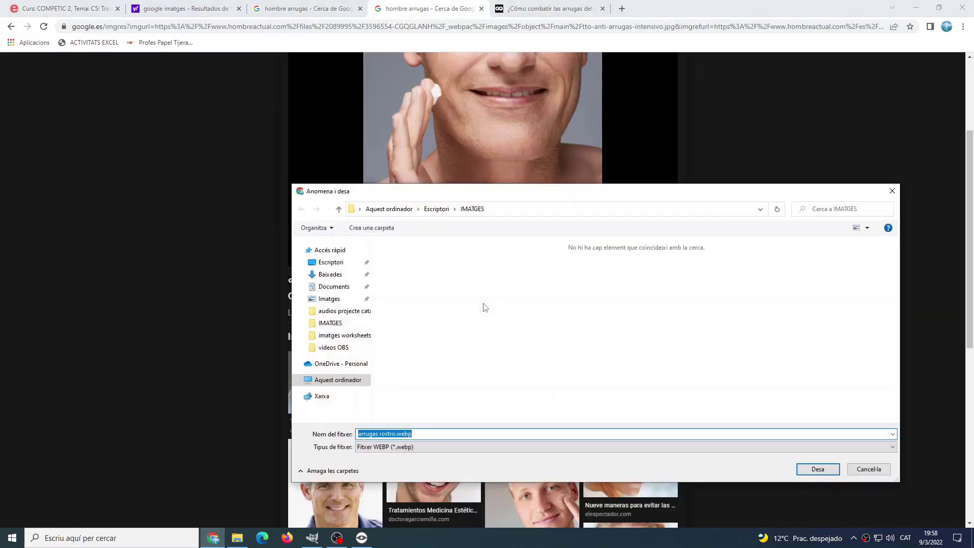
left_click(892, 191)
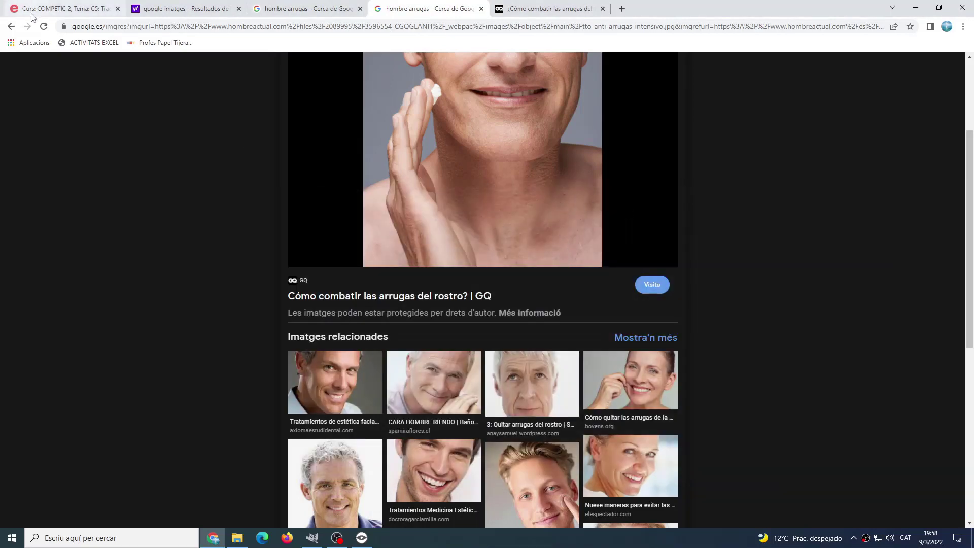
Step: Go back to the "Quitar arrugas del rostro" image and save it in the IMATGES folder as "home arrugues"
left_click(12, 26)
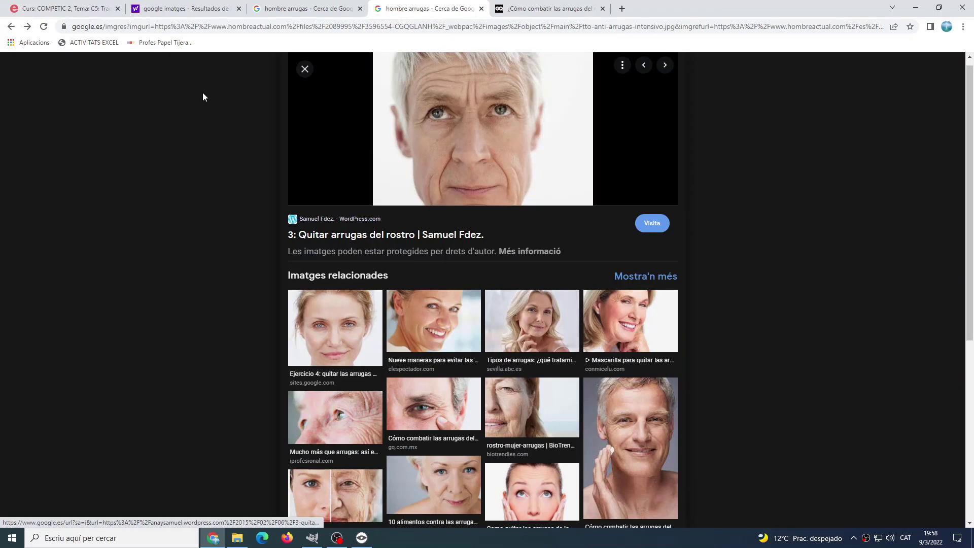
right_click(491, 152)
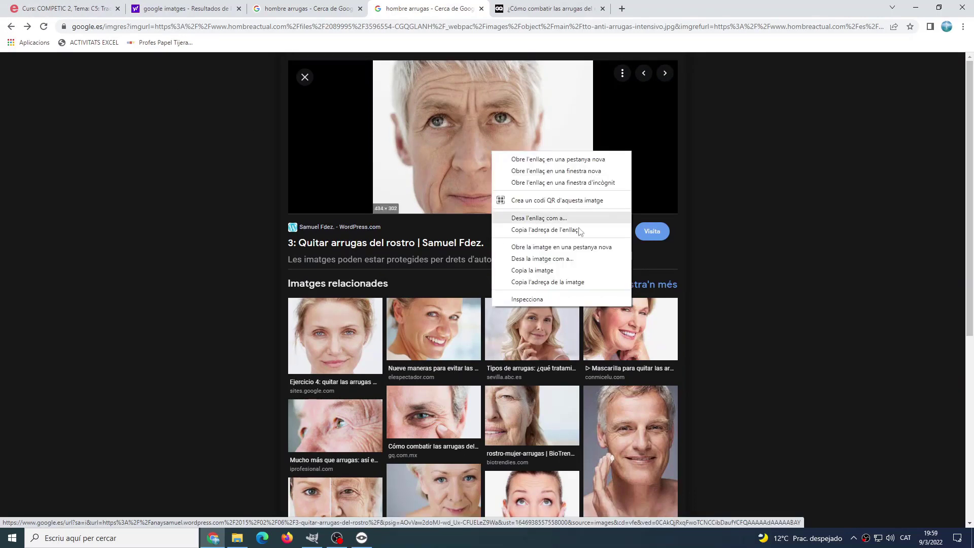
left_click(532, 270)
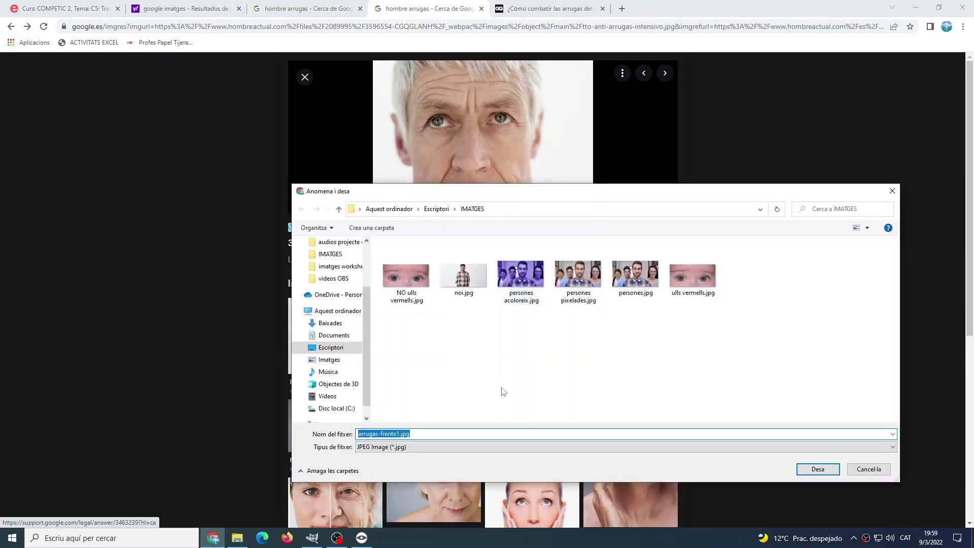
type("home arrugues")
left_click(808, 470)
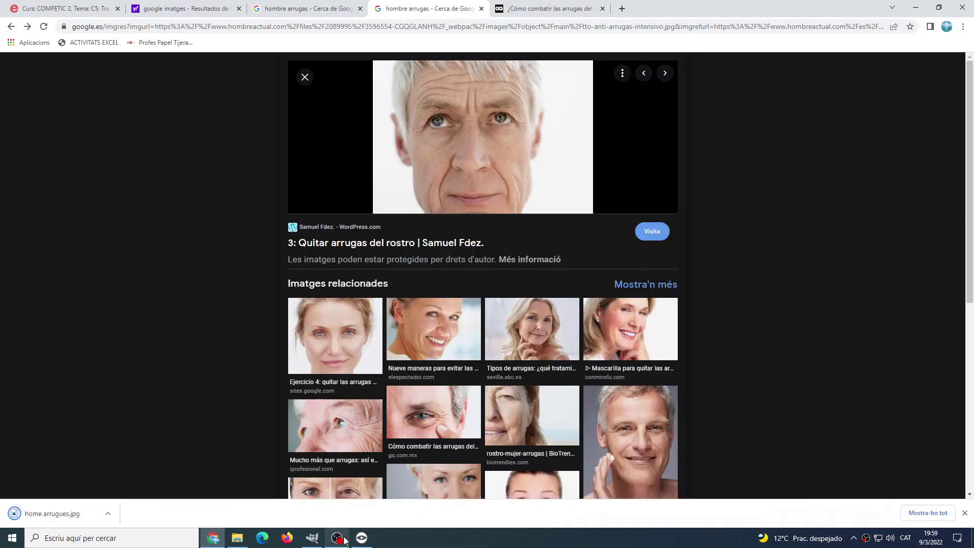
Step: Switch to GIMP and open home arrugues.jpg from the IMATGES folder
left_click(312, 537)
left_click(11, 18)
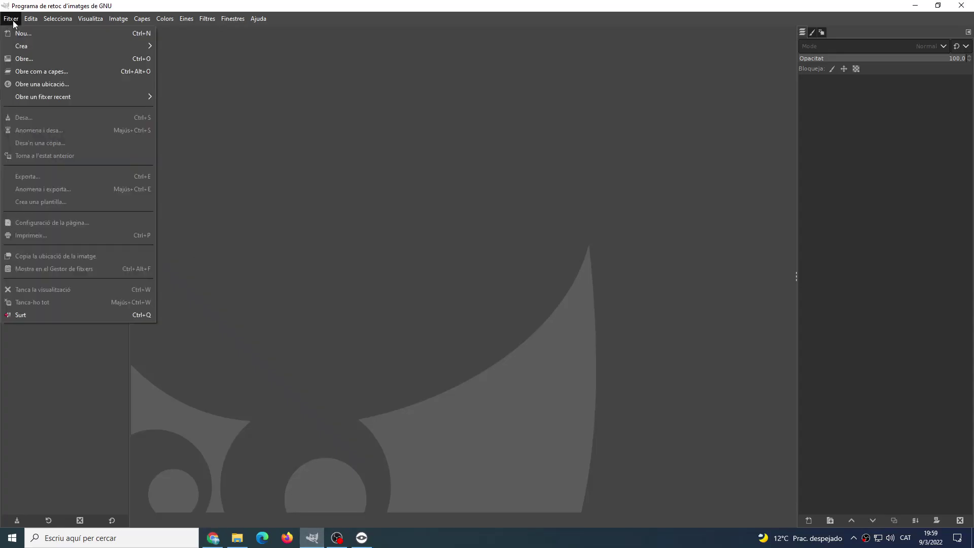
left_click(22, 58)
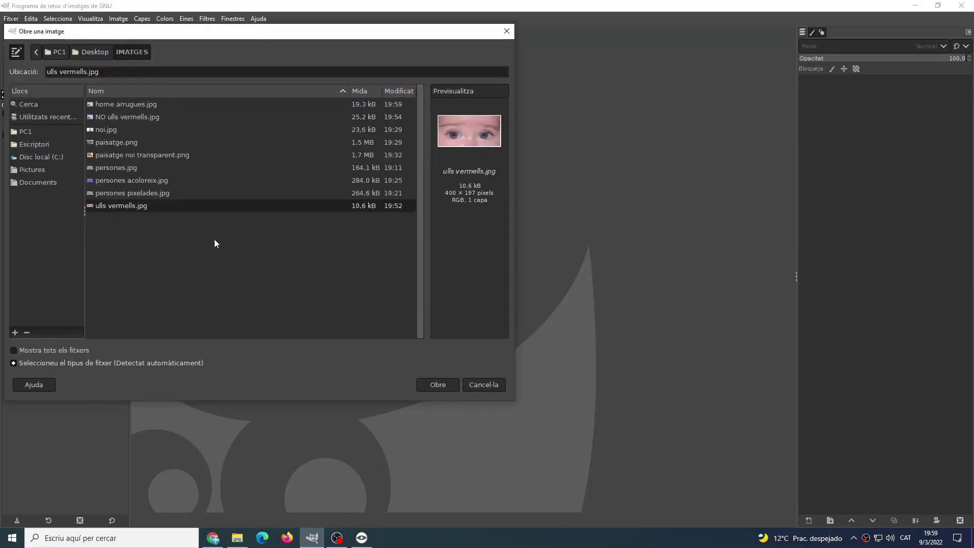
double_click(108, 105)
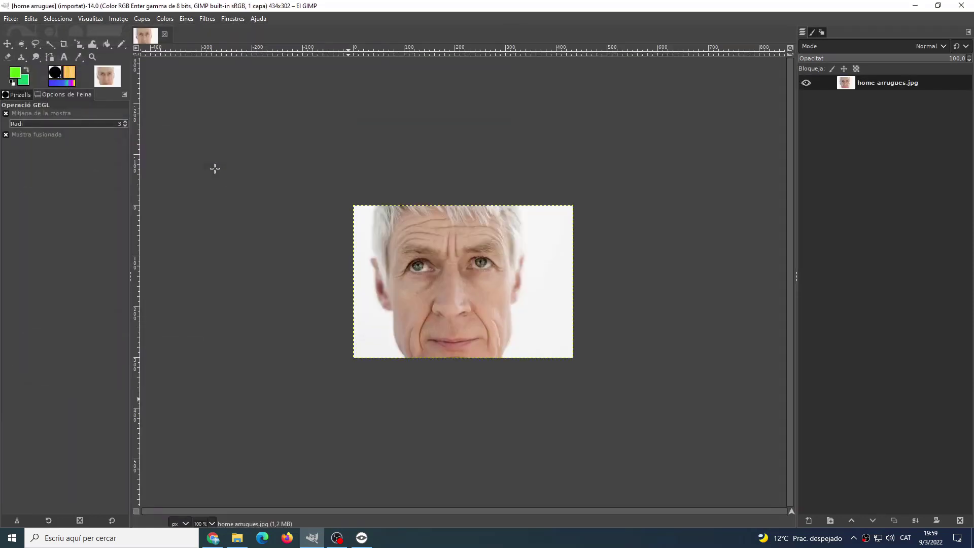
Step: Magnify the photo to 550% around the eye on the image's left side and activate the Clone tool
left_click(92, 57)
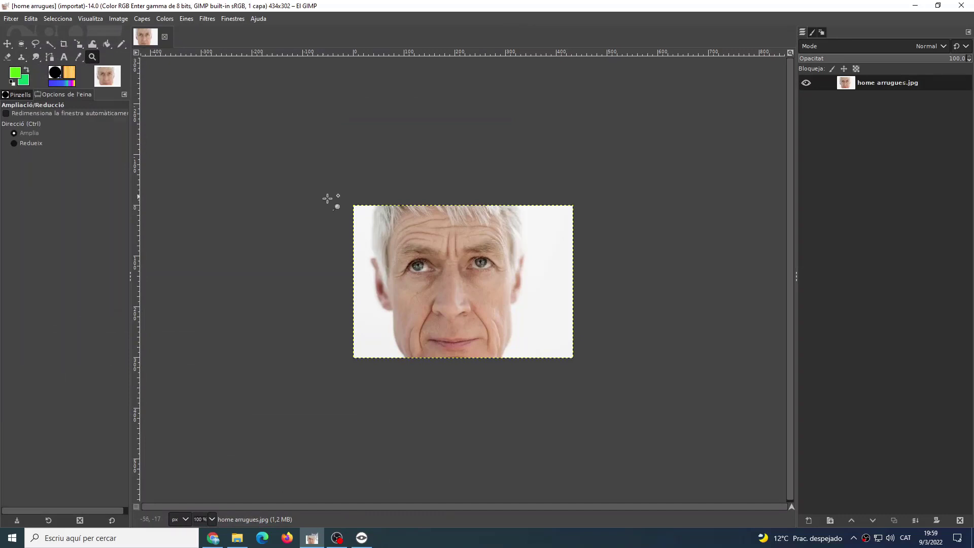
left_click(436, 283)
left_click(425, 268)
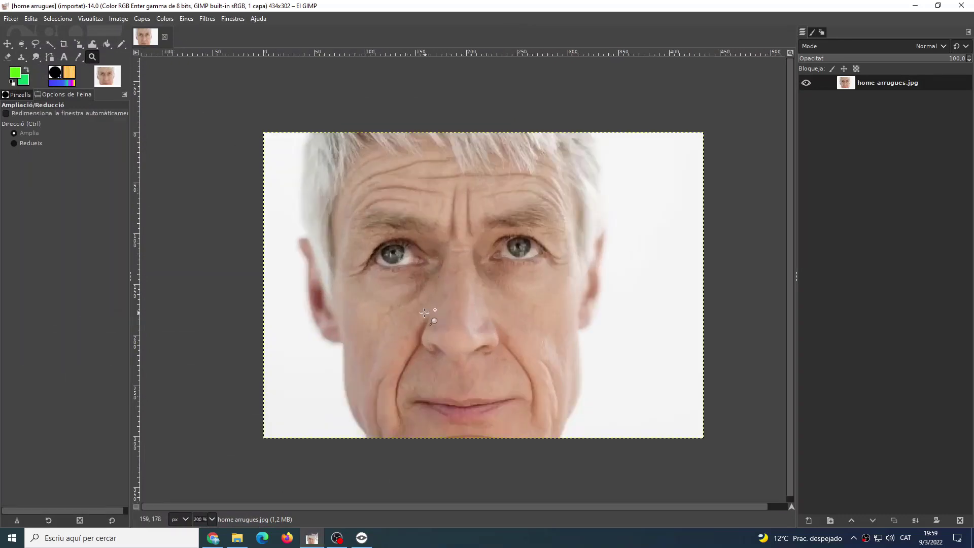
left_click(413, 303)
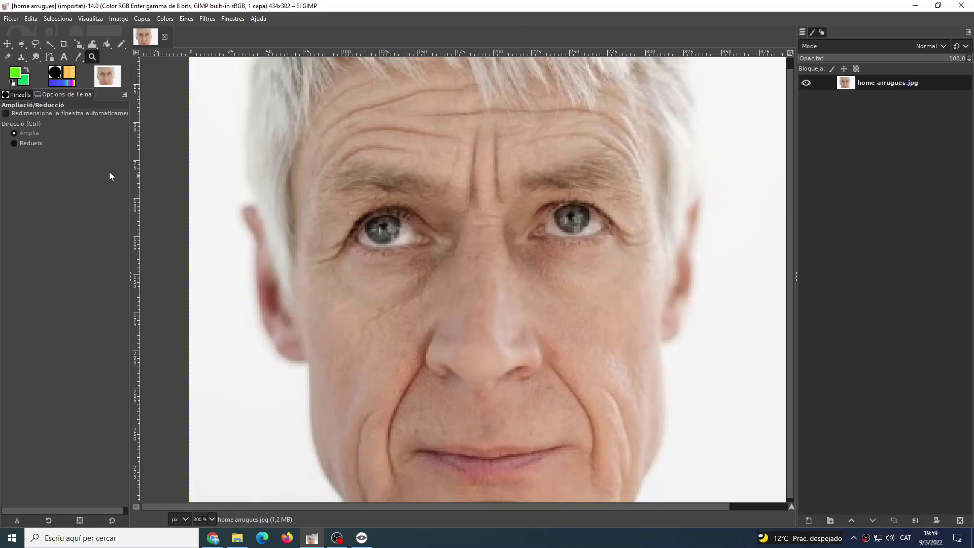
left_click(23, 61)
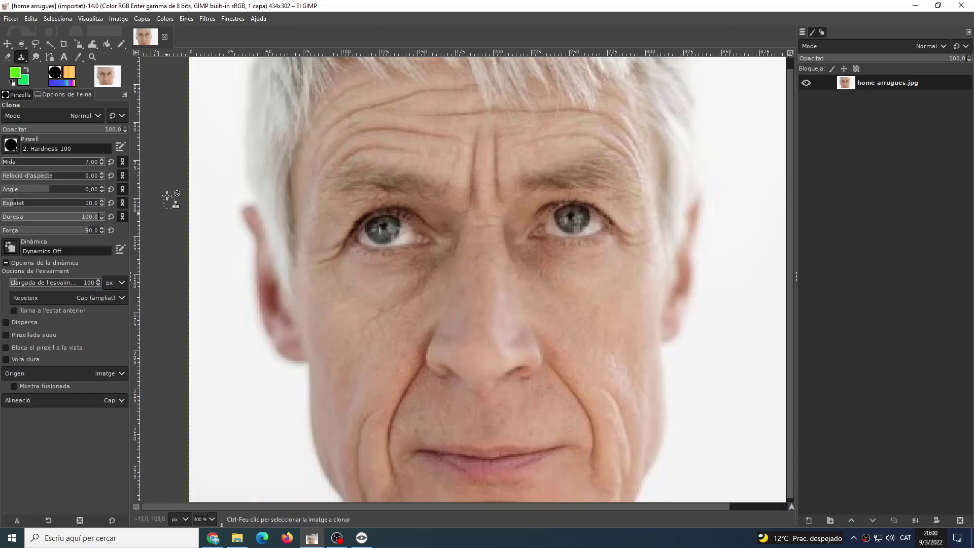
left_click(93, 57)
left_click(352, 250)
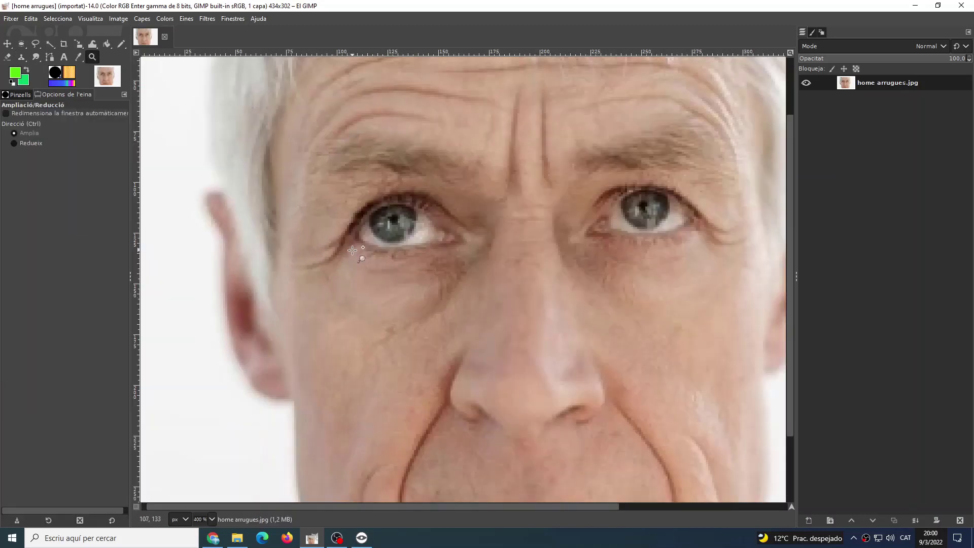
left_click(350, 253)
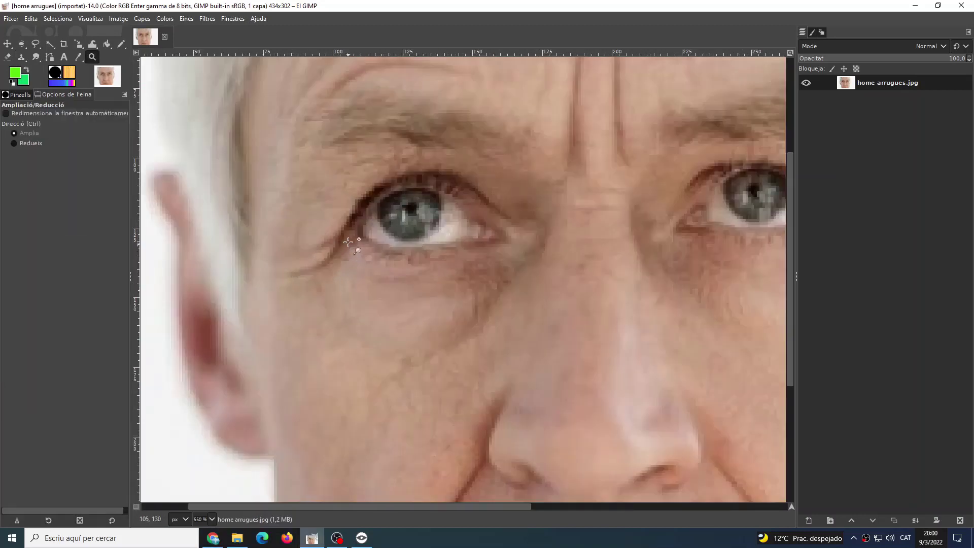
left_click(21, 57)
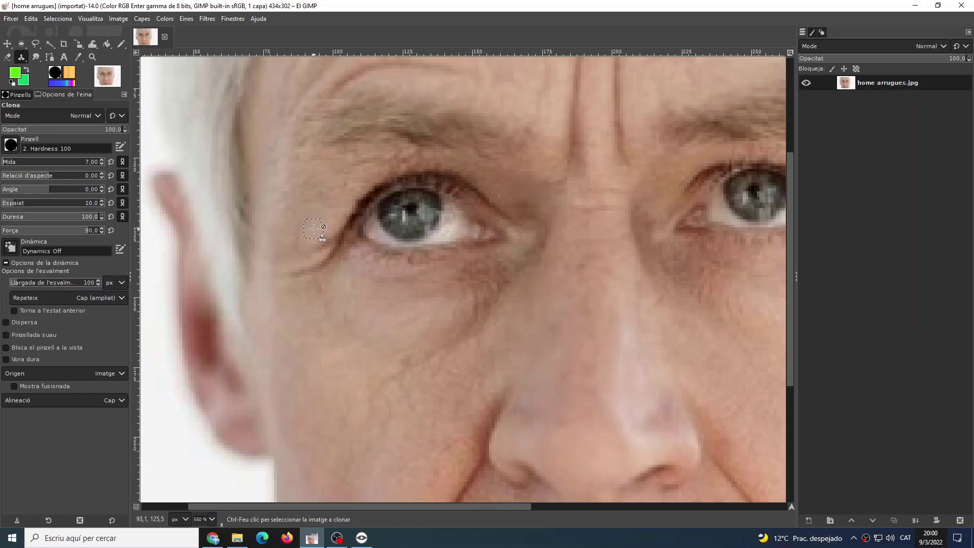
Step: Try to clone smooth skin over the wrinkle at the outer corner of the magnified eye
key("ctrl")
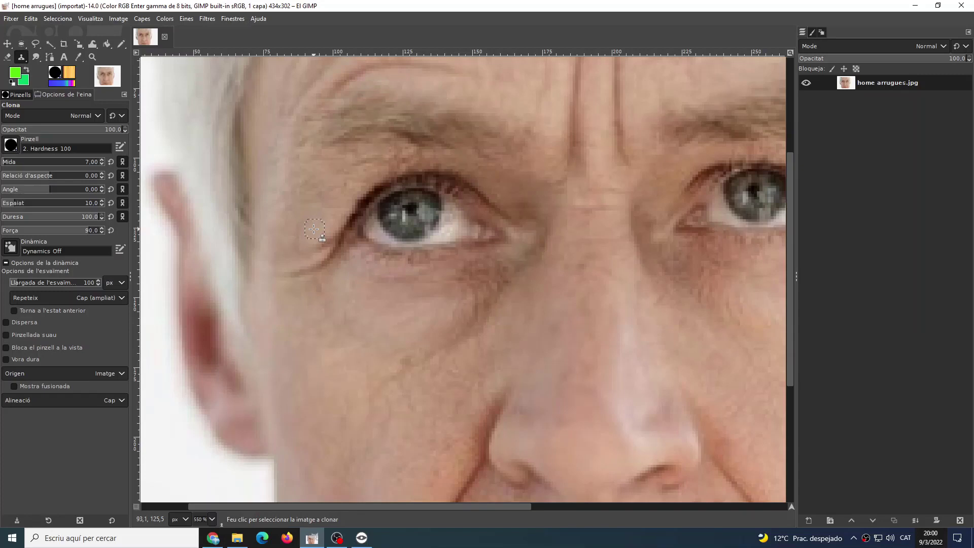
left_click(314, 229, "ctrl")
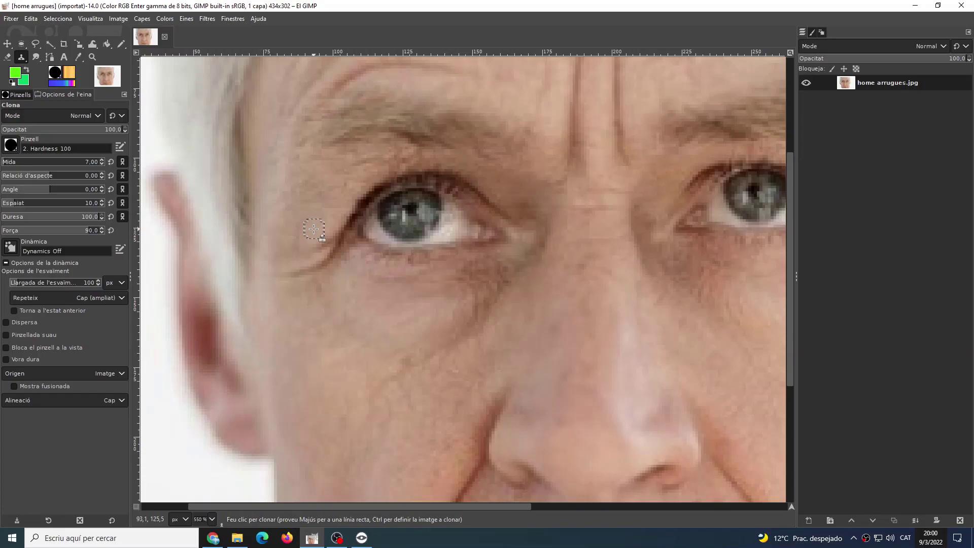
left_click(317, 243)
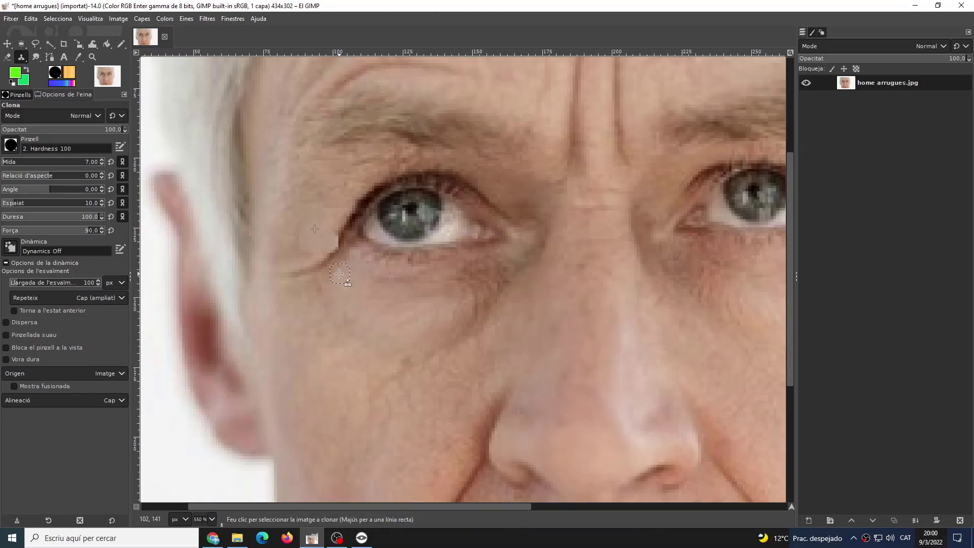
left_click(339, 273, "ctrl")
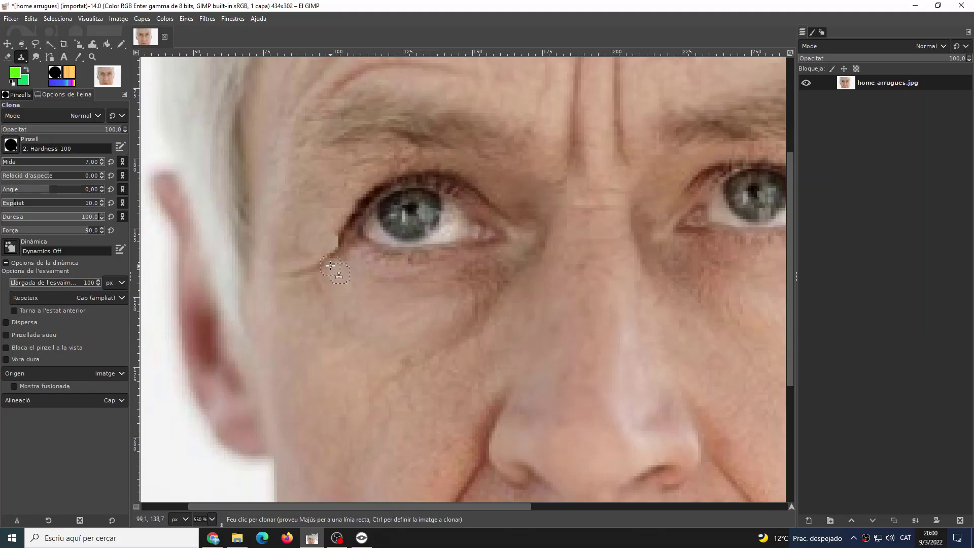
mouse_move(330, 266)
left_mouse_down()
mouse_move(320, 271)
mouse_move(331, 269)
mouse_move(330, 290)
left_mouse_up()
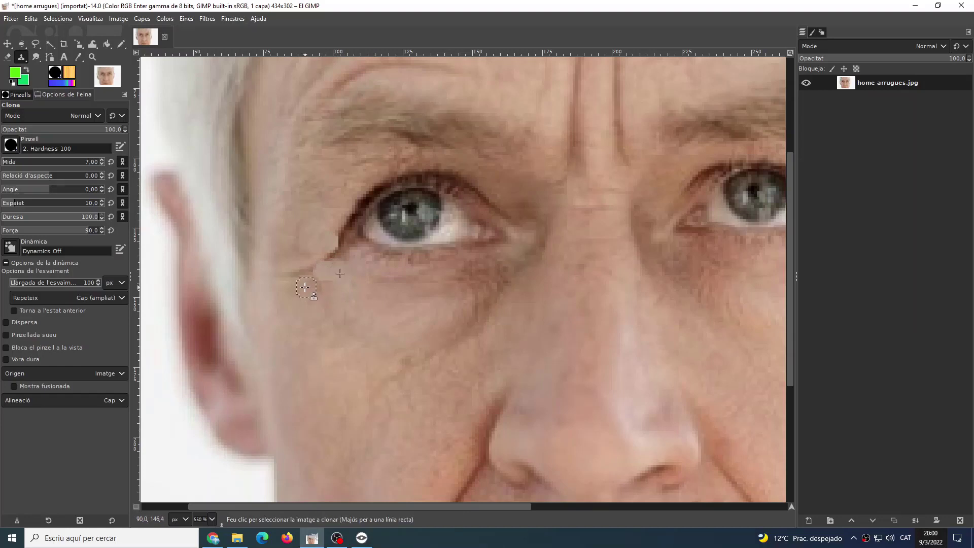
left_click(305, 287, "ctrl")
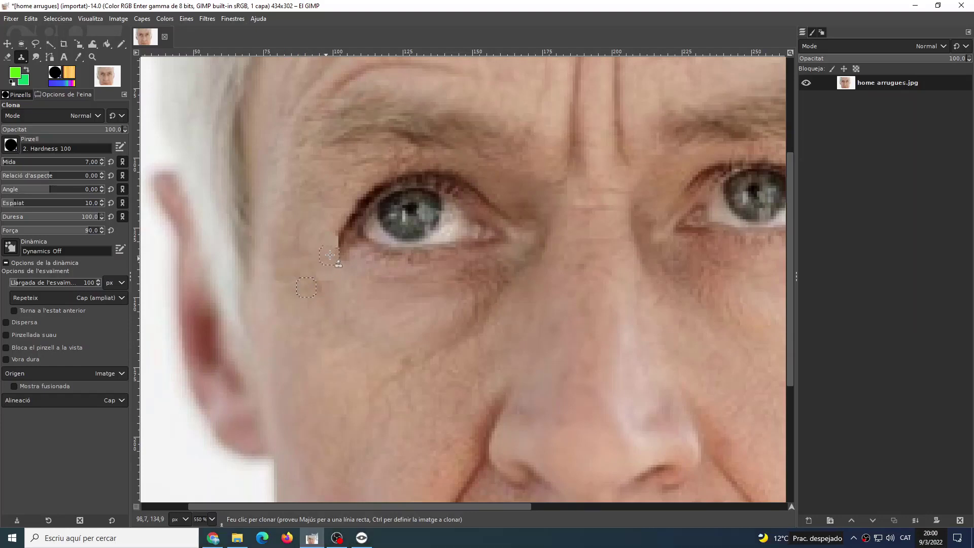
mouse_move(339, 233)
left_mouse_down()
mouse_move(354, 224)
mouse_move(360, 235)
left_mouse_up()
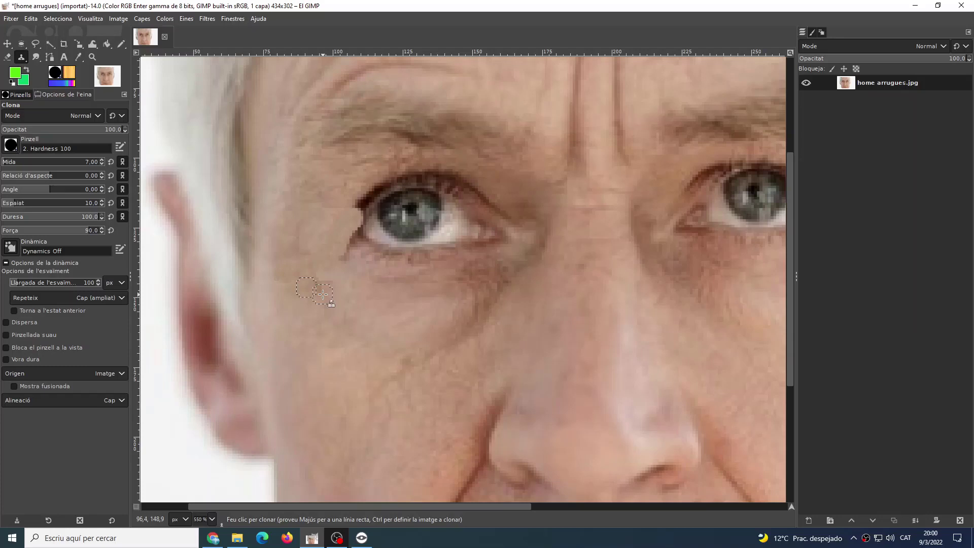
Step: Undo all the clone strokes made beside the eye
key("ctrl+z")
key("ctrl+z")
key("ctrl+z")
key("ctrl+z")
key("ctrl+z")
key("ctrl+z")
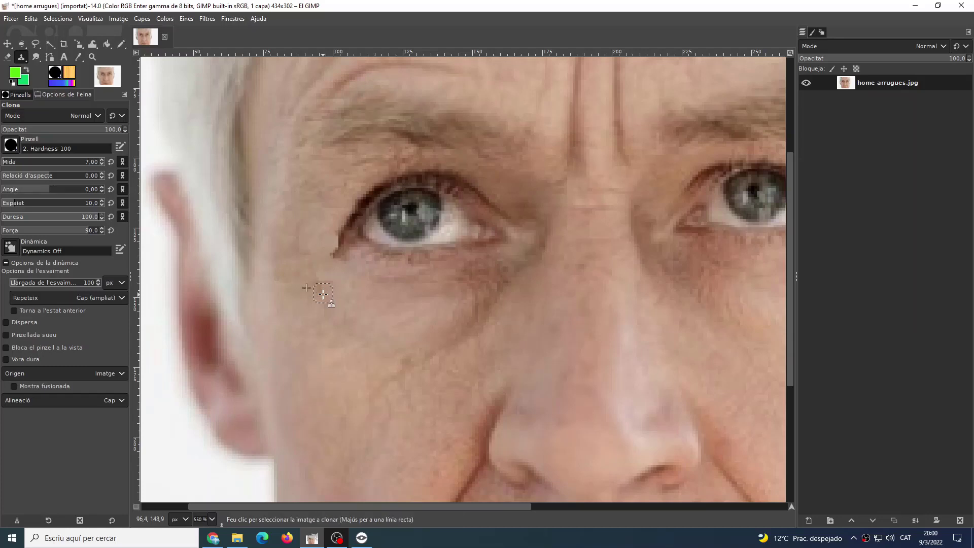
key("ctrl+z")
key("ctrl+z")
key("ctrl+z")
key("ctrl+z")
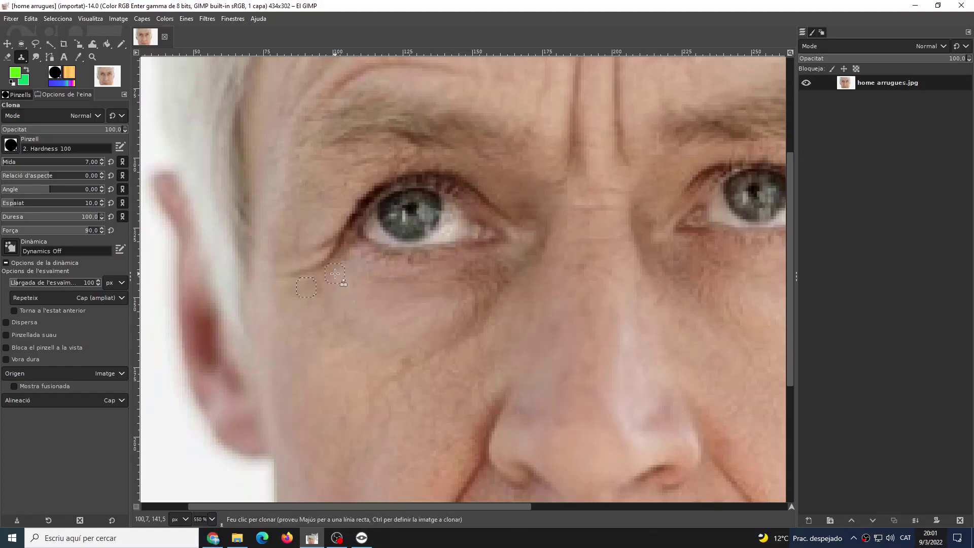
Step: Clone nearby smooth skin over the wrinkle running from the outer corner of the eye on the image's left side
left_click(335, 274, "ctrl")
left_click(325, 264)
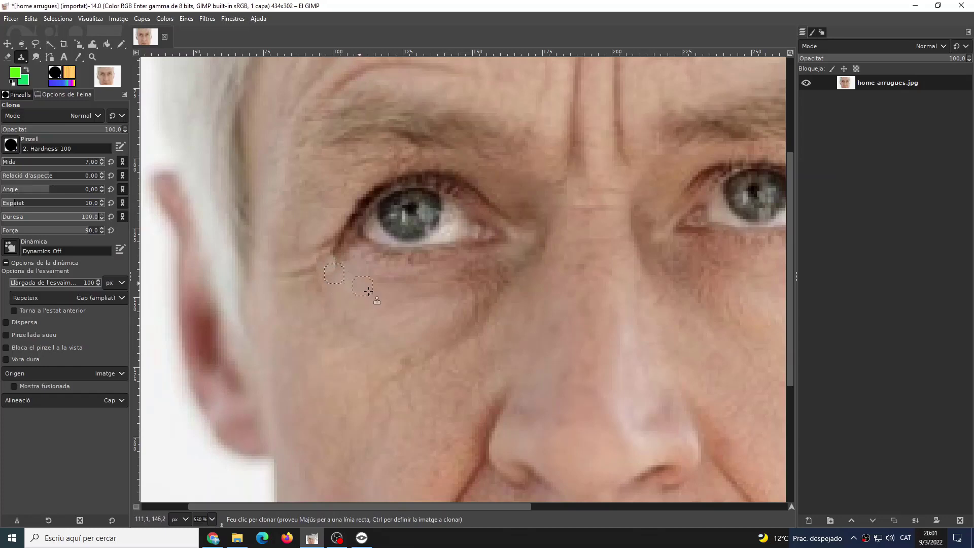
left_click(311, 284, "ctrl")
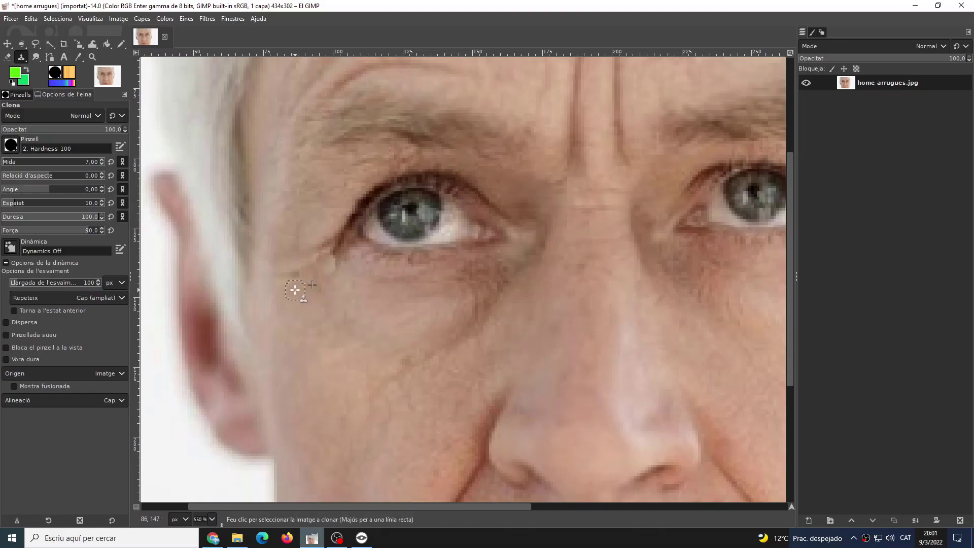
left_click(294, 290, "ctrl")
left_click(281, 293, "ctrl")
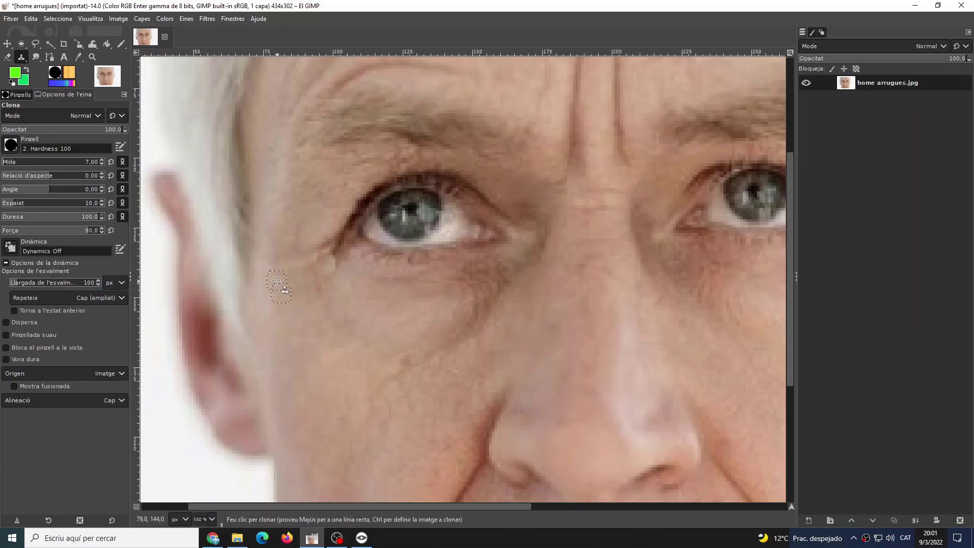
left_click(334, 259, "ctrl")
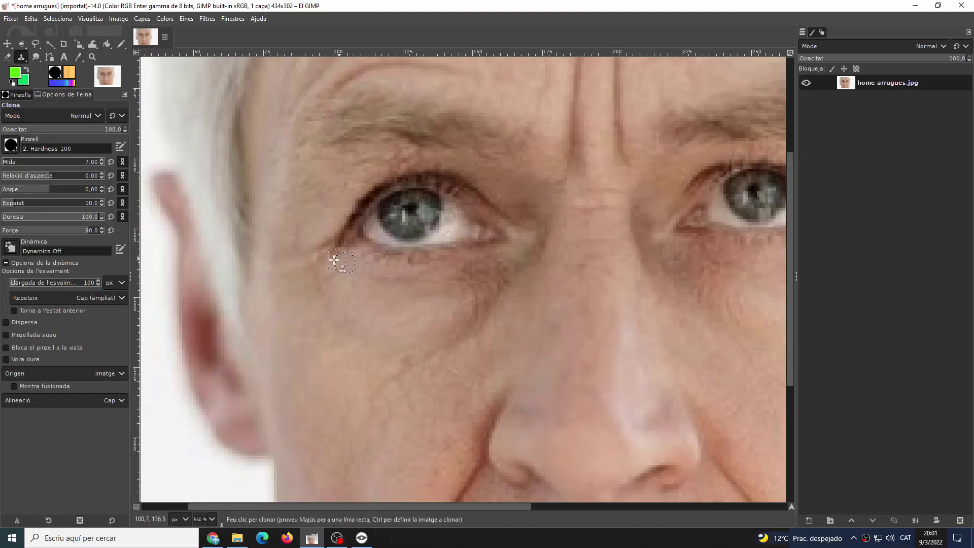
left_click(323, 233, "ctrl")
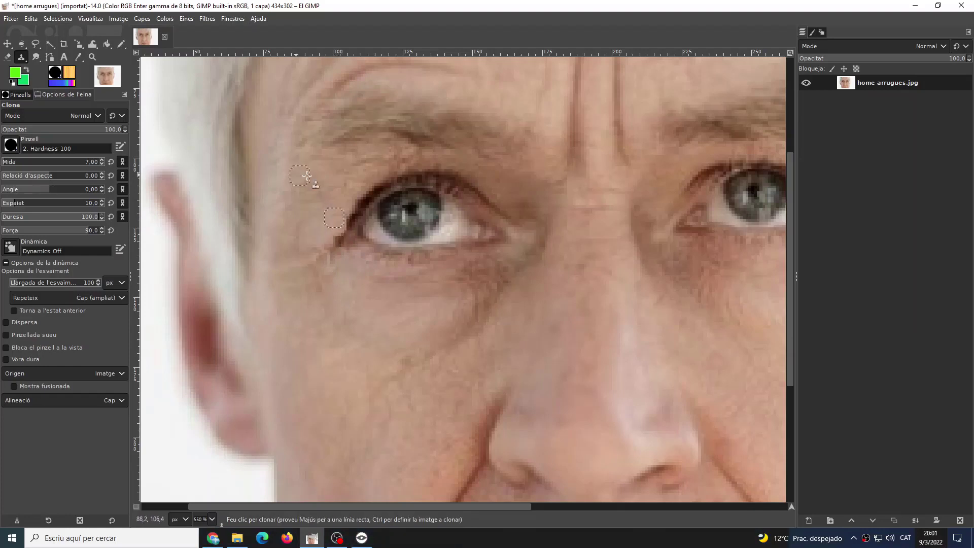
Step: Clone smooth skin over the inner and middle parts of the lowest forehead wrinkle, above the eyebrow on the image's left side
scroll(332, 159, "up", 3)
scroll(332, 159, "up", 2)
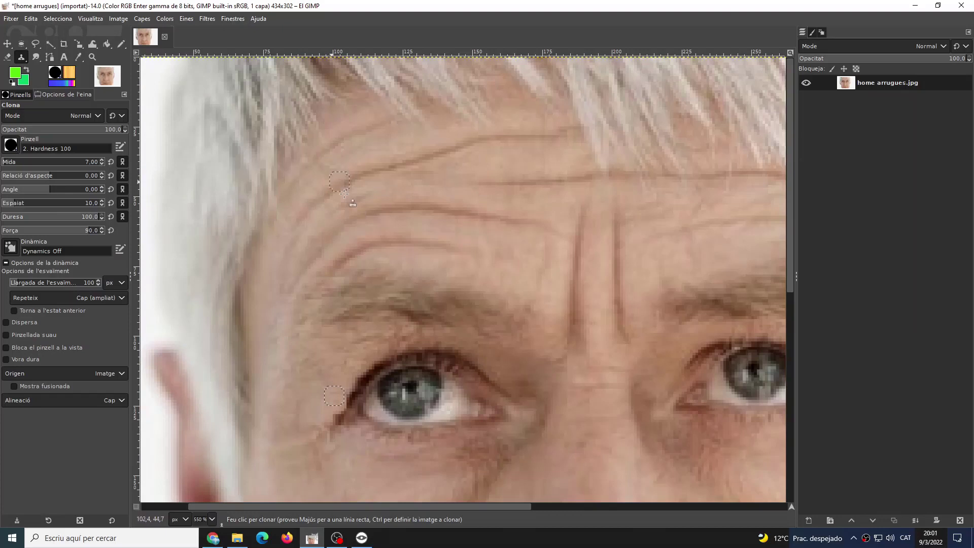
left_click(419, 256, "ctrl")
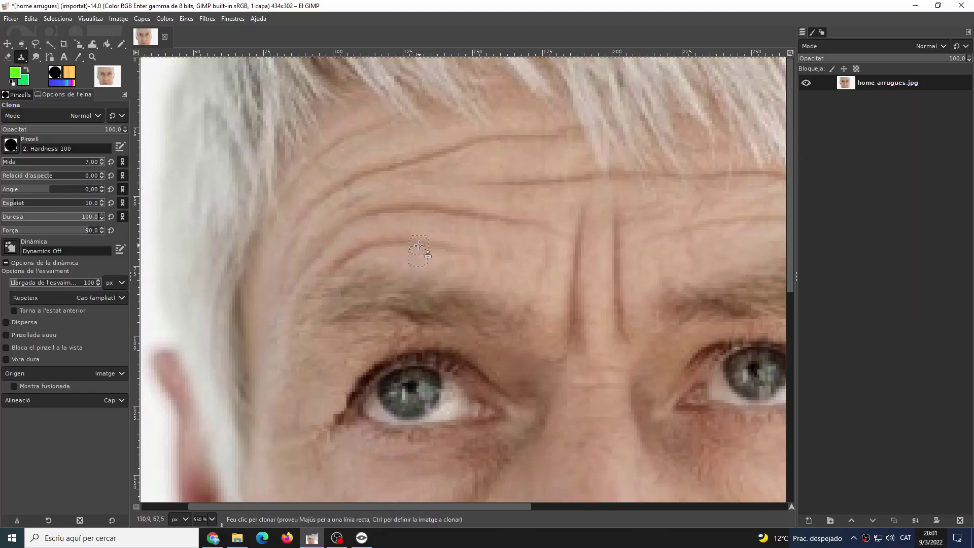
left_click(460, 261, "ctrl")
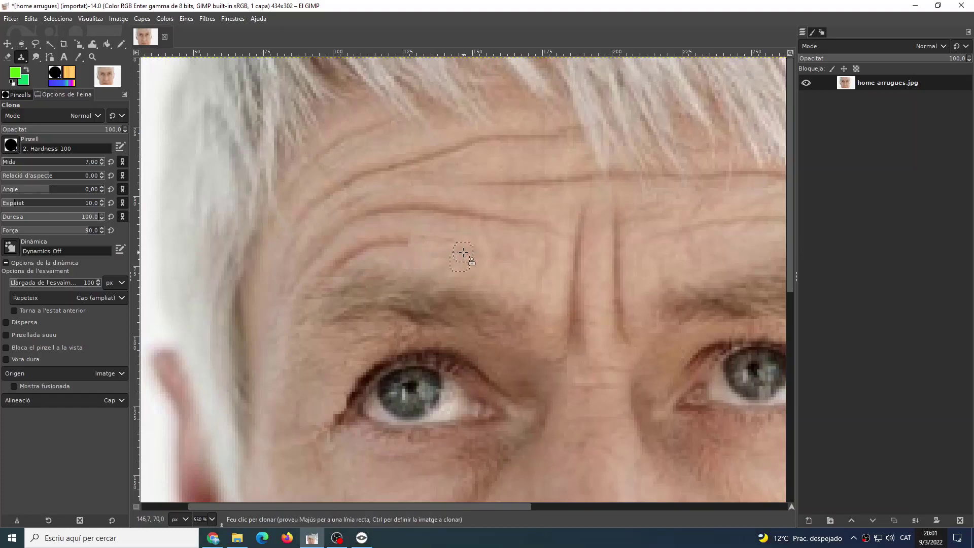
left_click(398, 253, "ctrl")
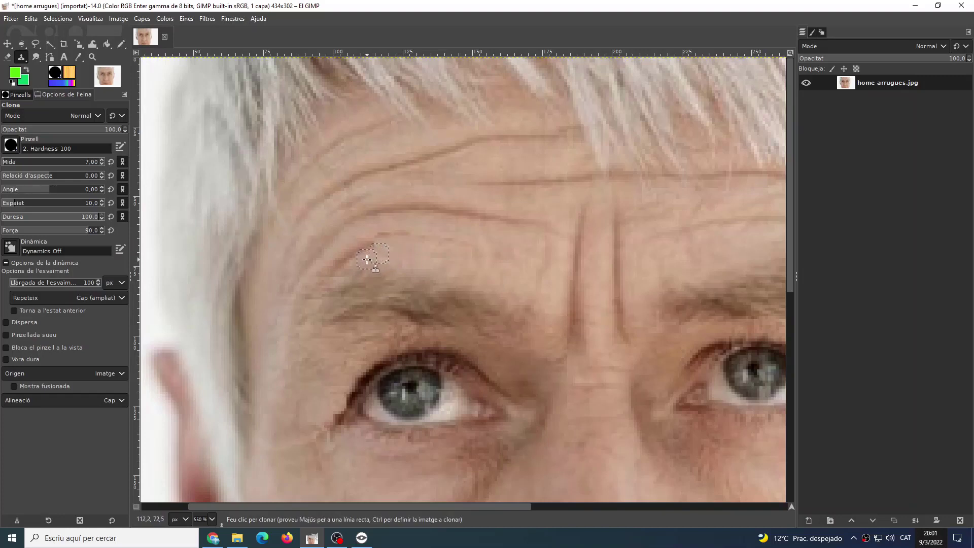
left_click(367, 259, "ctrl")
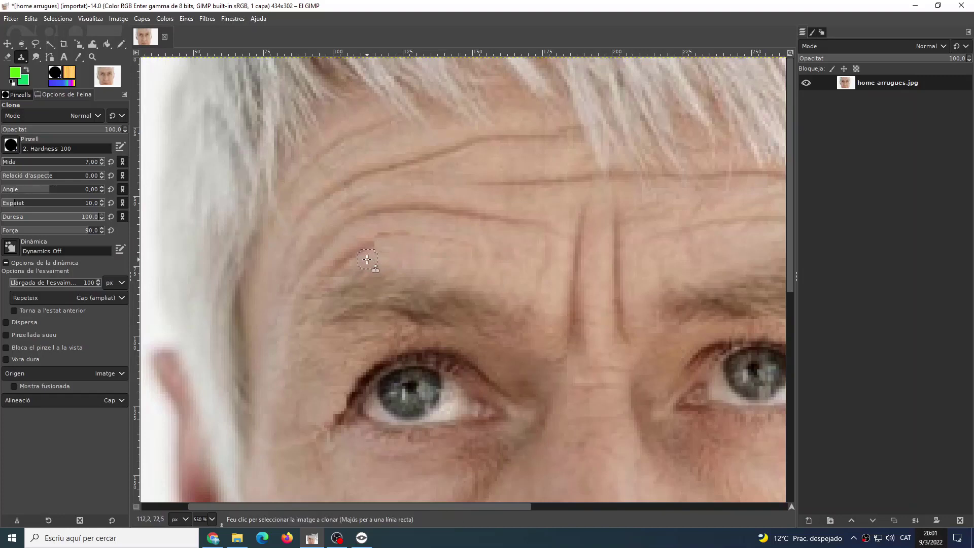
Step: Cover the outer end of that lowest forehead wrinkle by cloning the skin between it and the wrinkle above
left_click(403, 224, "ctrl")
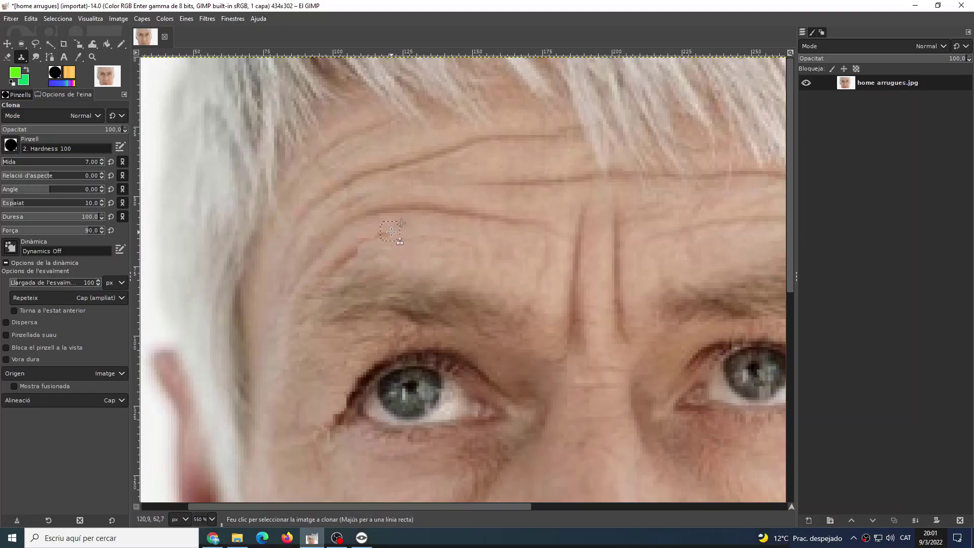
left_click(387, 226, "ctrl")
left_click(375, 228, "ctrl")
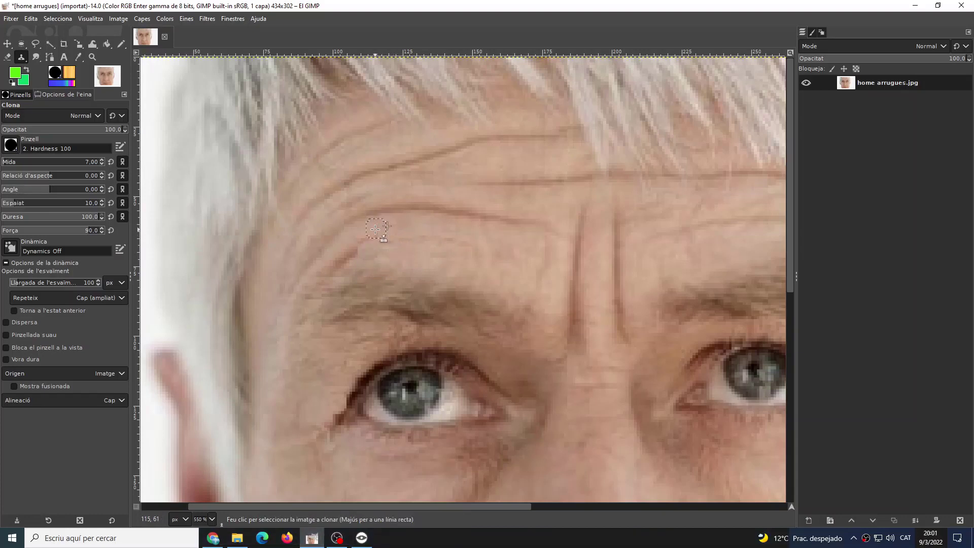
left_click(342, 245, "ctrl")
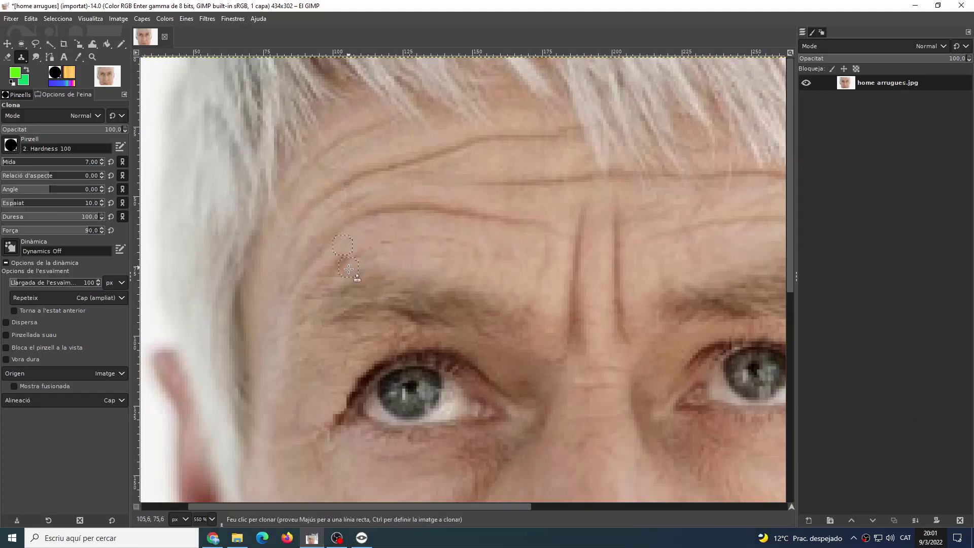
left_click(349, 269, "ctrl")
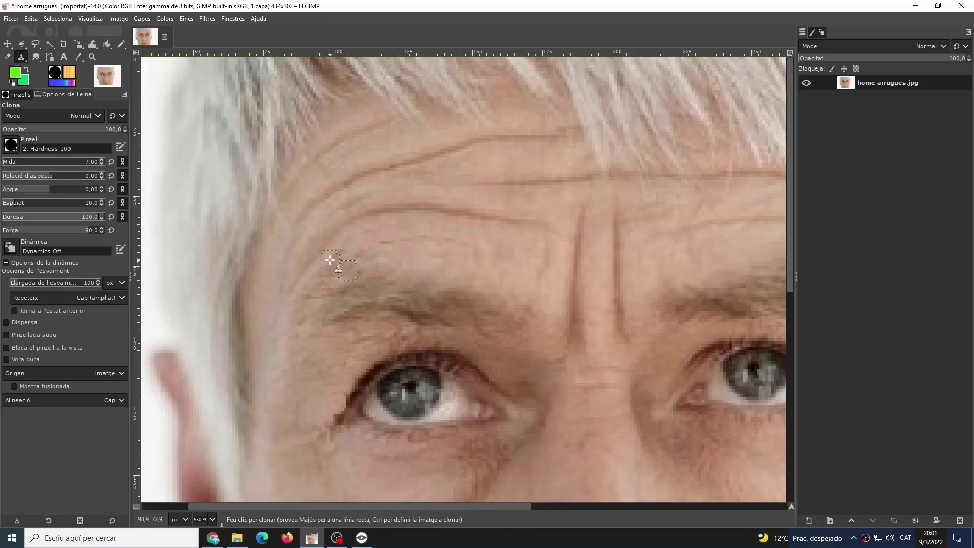
Step: Touch up the remaining traces of the covered wrinkle above the eyebrow with skin cloned from around it
left_click(332, 250, "ctrl")
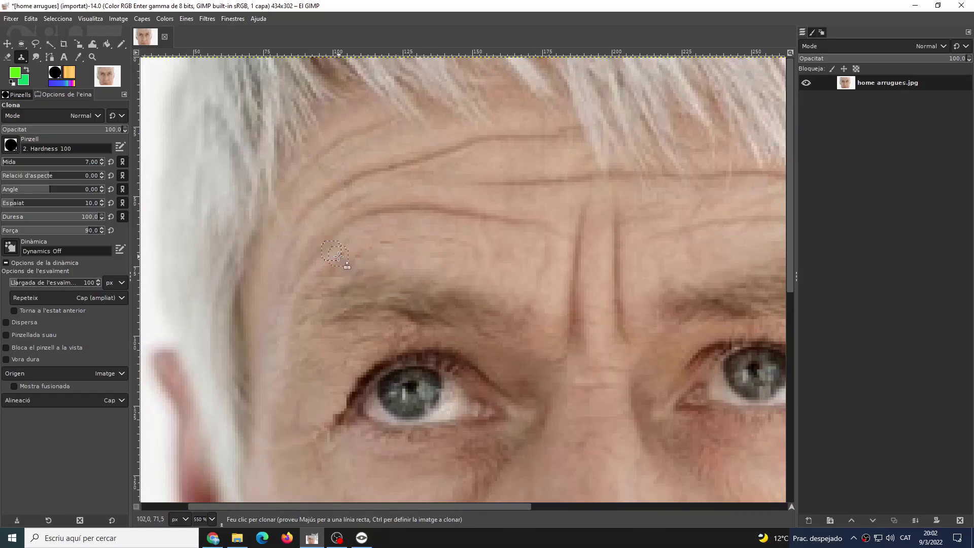
key("ctrl")
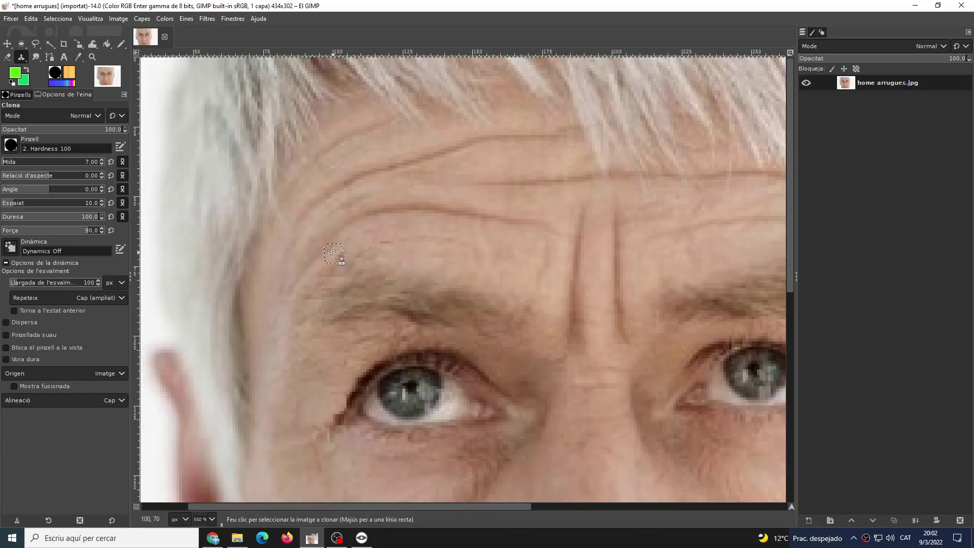
left_click(333, 252, "ctrl")
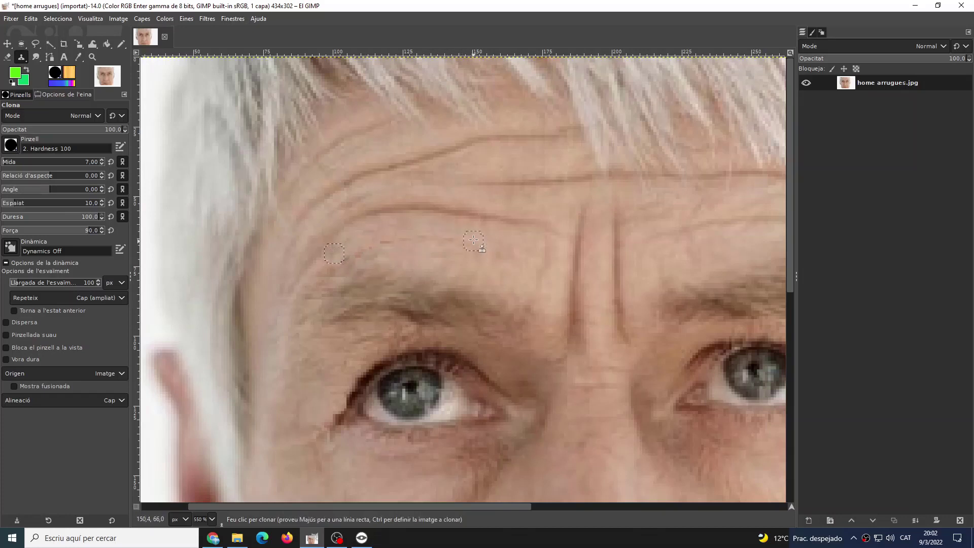
key("ctrl")
left_click(456, 229, "ctrl")
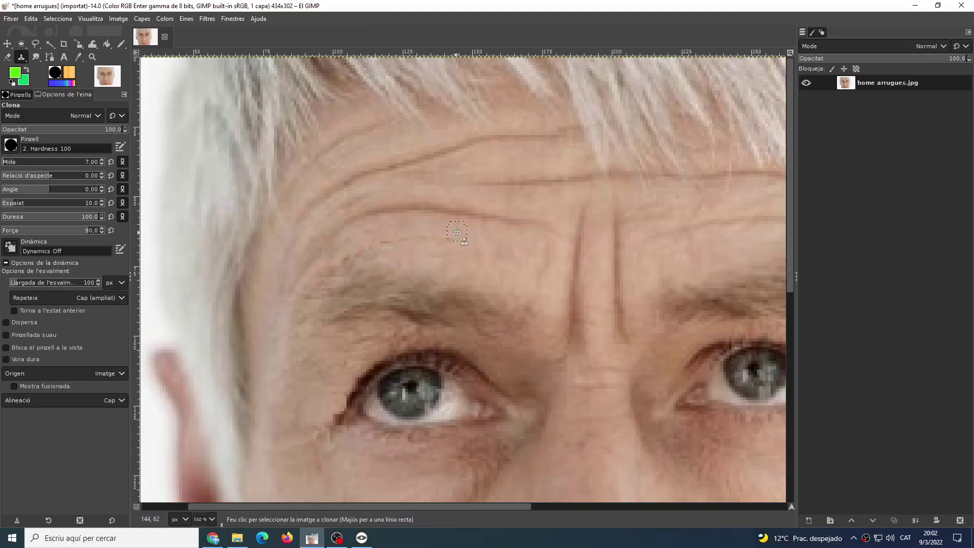
key("ctrl")
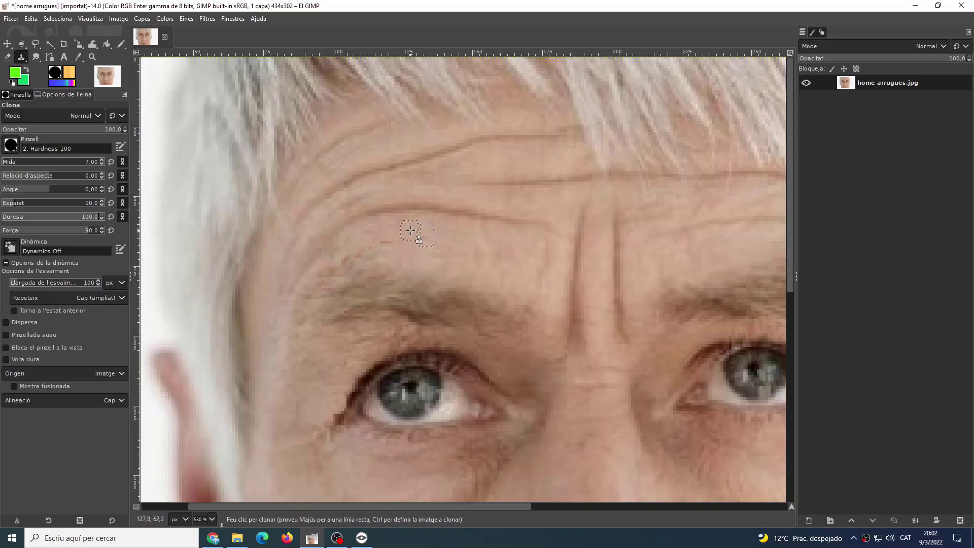
left_click(412, 240, "ctrl")
left_click(521, 236, "ctrl")
left_click(350, 225)
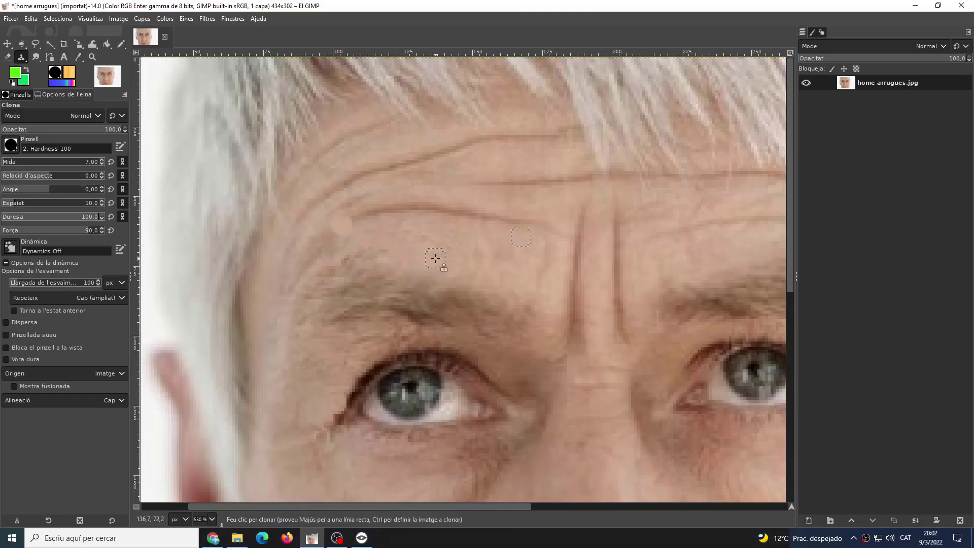
key("ctrl+z")
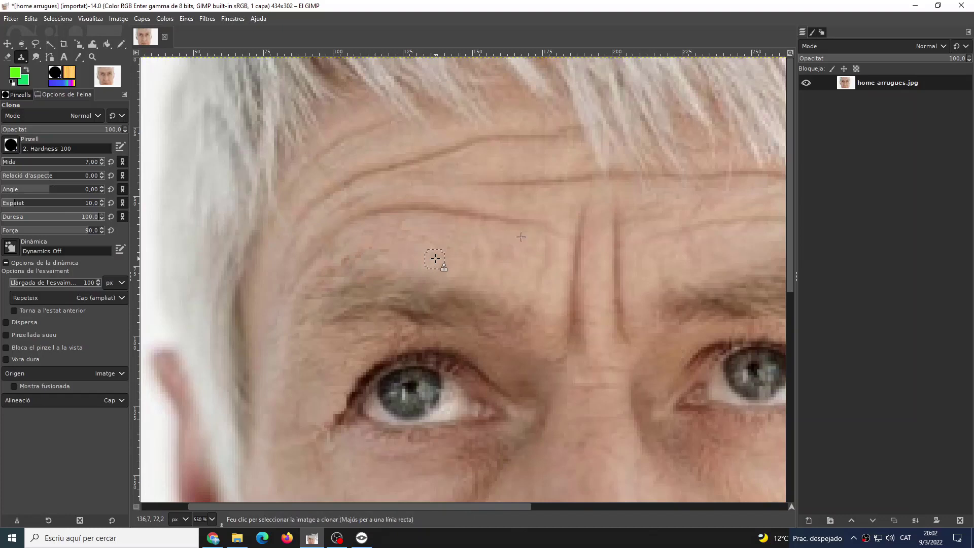
Step: Clone skin from just below and above over the inner half of the next forehead wrinkle up
left_click(488, 229, "ctrl")
mouse_move(473, 231)
left_mouse_down()
mouse_move(460, 234)
mouse_move(459, 212)
left_mouse_up()
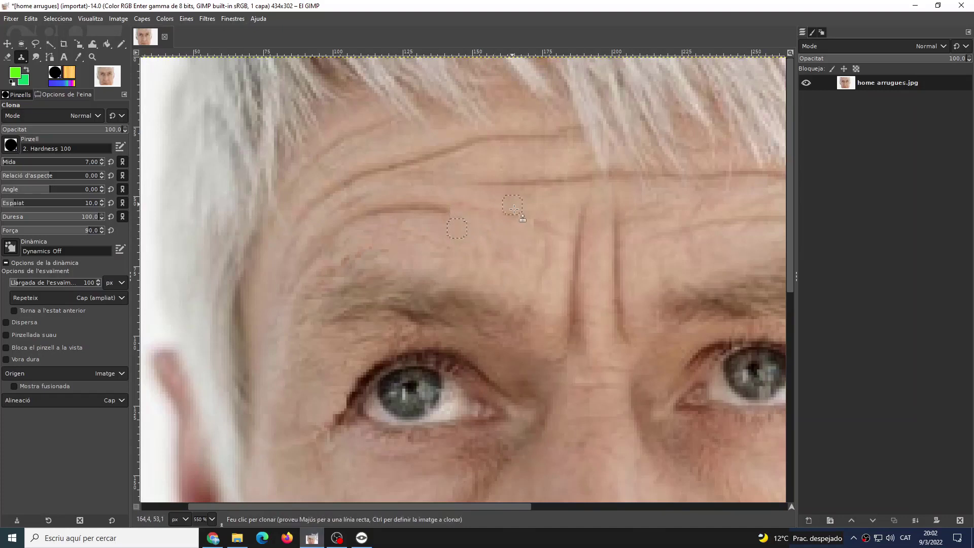
left_click(465, 197, "ctrl")
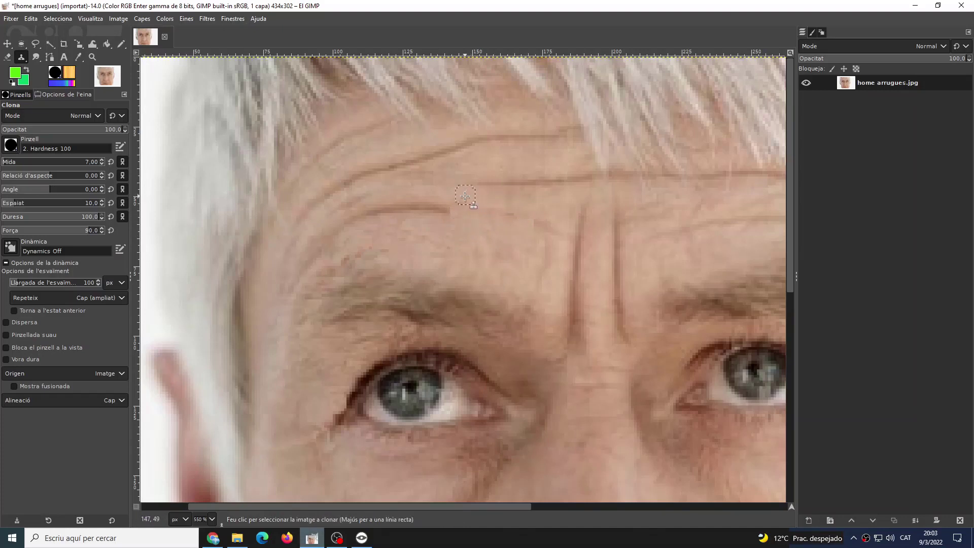
mouse_move(477, 197)
left_mouse_down()
mouse_move(495, 202)
mouse_move(487, 211)
mouse_move(506, 205)
mouse_move(497, 215)
mouse_move(510, 217)
mouse_move(517, 203)
left_mouse_up()
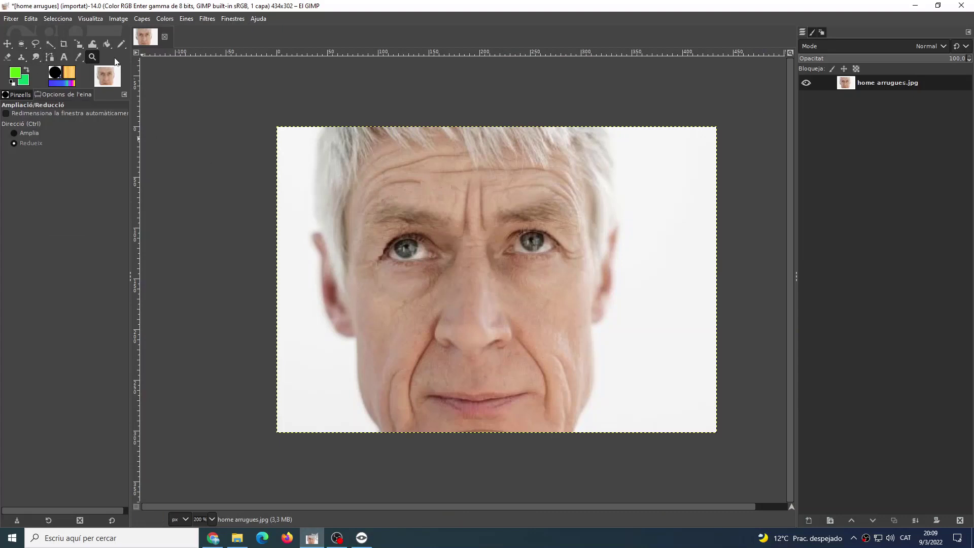
Step: Smudge the leftover wrinkle marks and cloning edges beside and below the outer corner of the eye on the image's left side
left_click(15, 133)
left_click(373, 291)
left_click(379, 259)
left_click(385, 225)
left_click(387, 241)
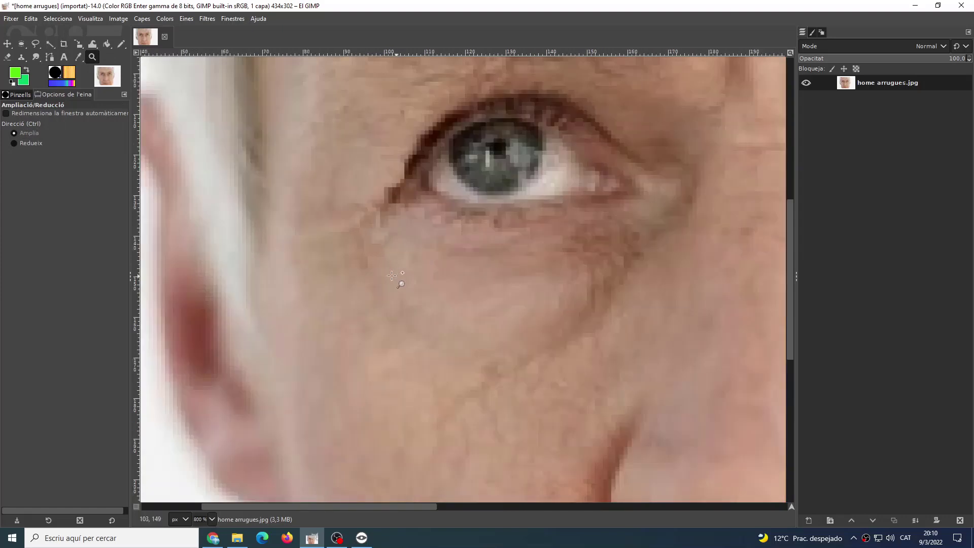
left_click(36, 60)
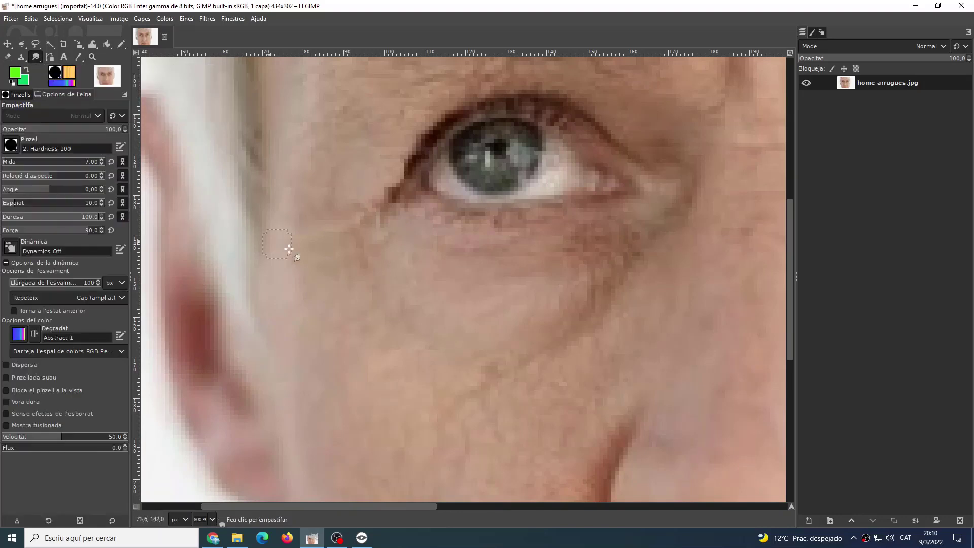
mouse_move(357, 260)
left_mouse_down()
mouse_move(383, 240)
mouse_move(371, 242)
mouse_move(365, 219)
mouse_move(348, 228)
mouse_move(342, 211)
mouse_move(323, 214)
mouse_move(340, 177)
mouse_move(328, 194)
mouse_move(329, 250)
mouse_move(375, 284)
mouse_move(372, 309)
mouse_move(405, 329)
mouse_move(425, 330)
mouse_move(418, 277)
mouse_move(431, 263)
mouse_move(402, 258)
mouse_move(561, 254)
mouse_move(440, 245)
mouse_move(372, 224)
mouse_move(314, 267)
mouse_move(374, 326)
left_mouse_up()
key("ctrl")
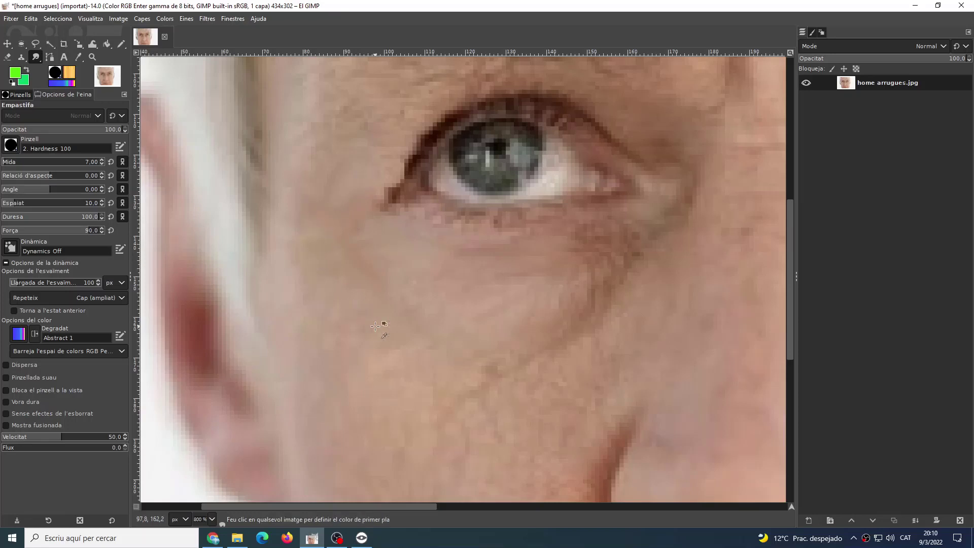